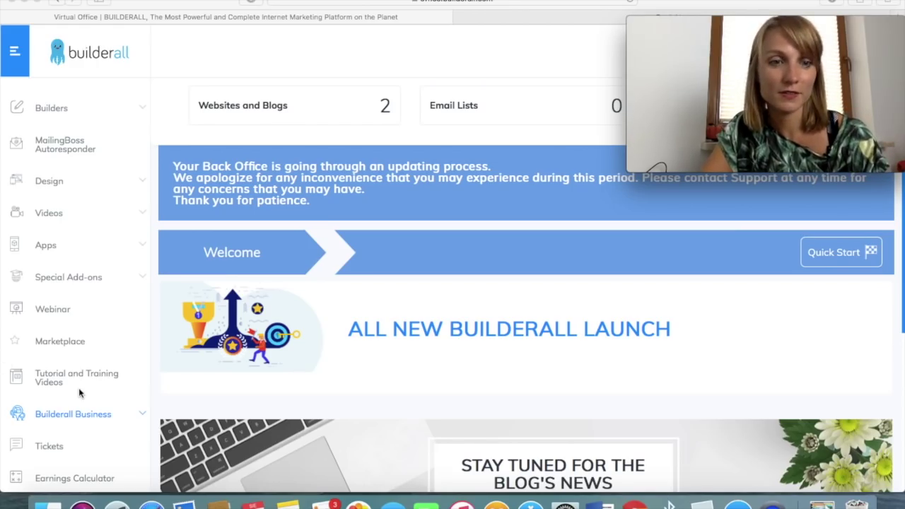
Expand Builderall Business in the sidebar and open its Quick Start page
scroll(79, 388, "down", 4)
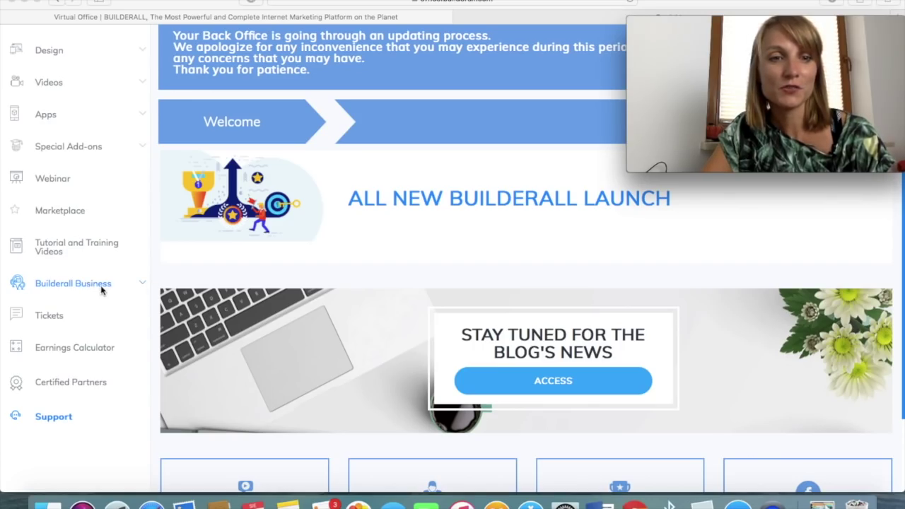
left_click(79, 287)
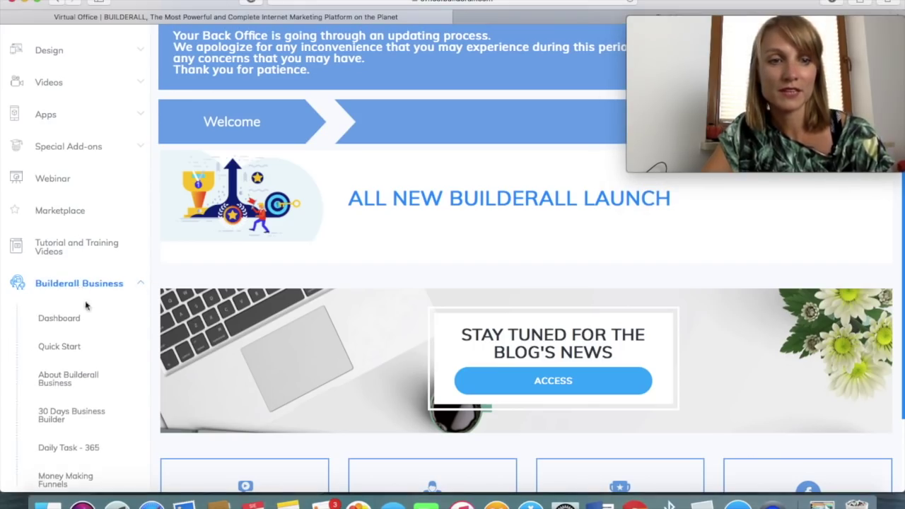
left_click(65, 352)
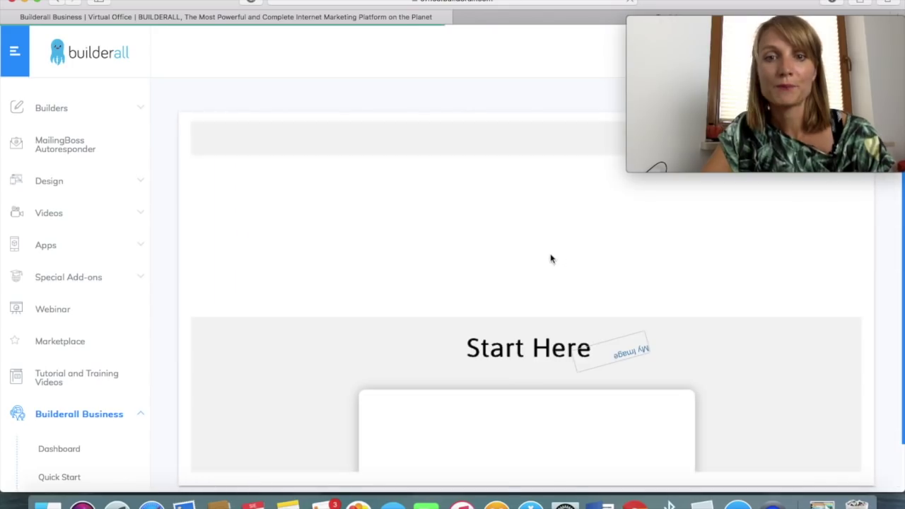
Play and pause the domain tutorial video, then scroll down the quick start page
scroll(506, 376, "down", 5)
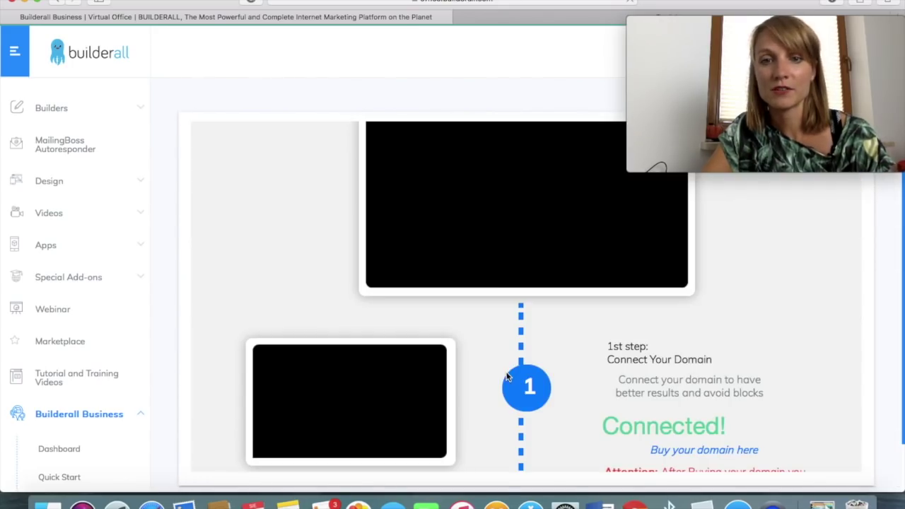
left_click(403, 272)
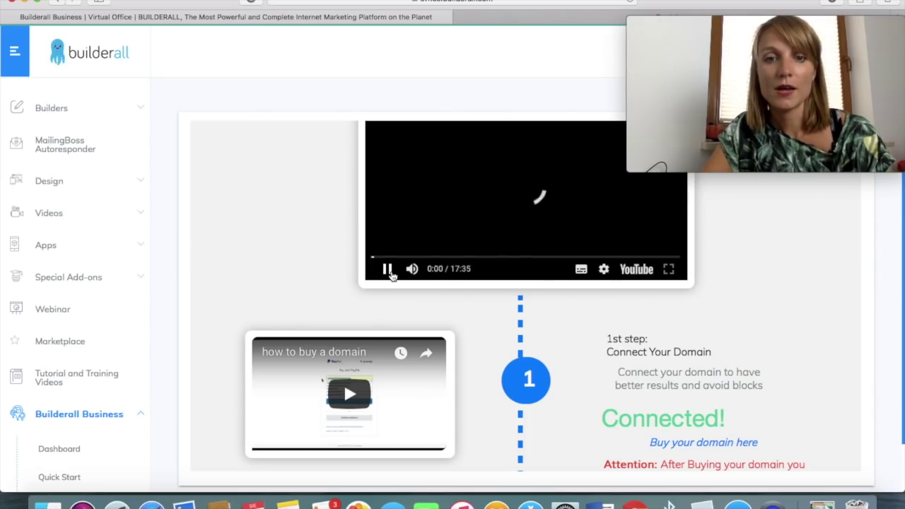
left_click(388, 270)
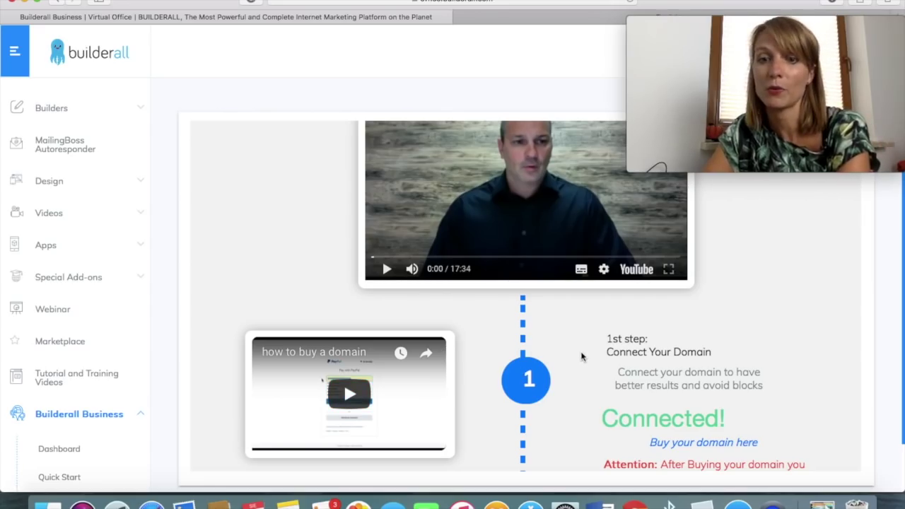
scroll(582, 356, "down", 2)
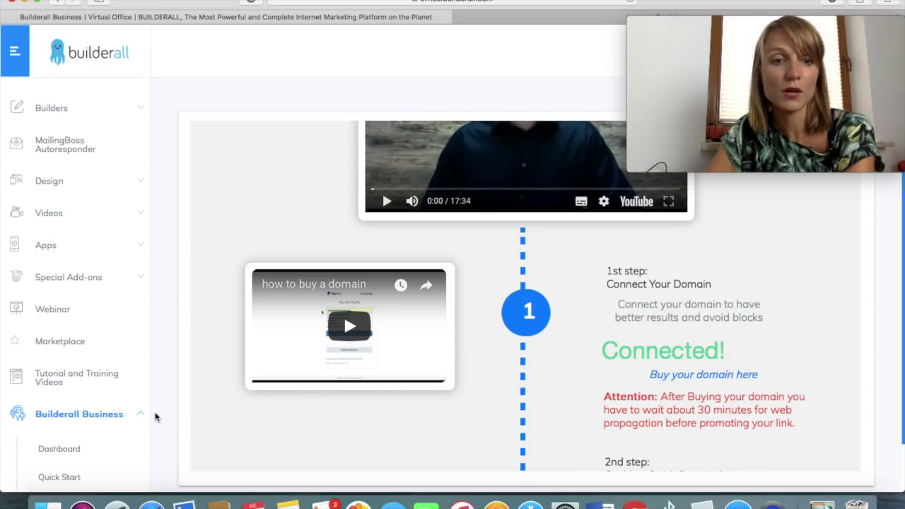
scroll(156, 417, "down", 2)
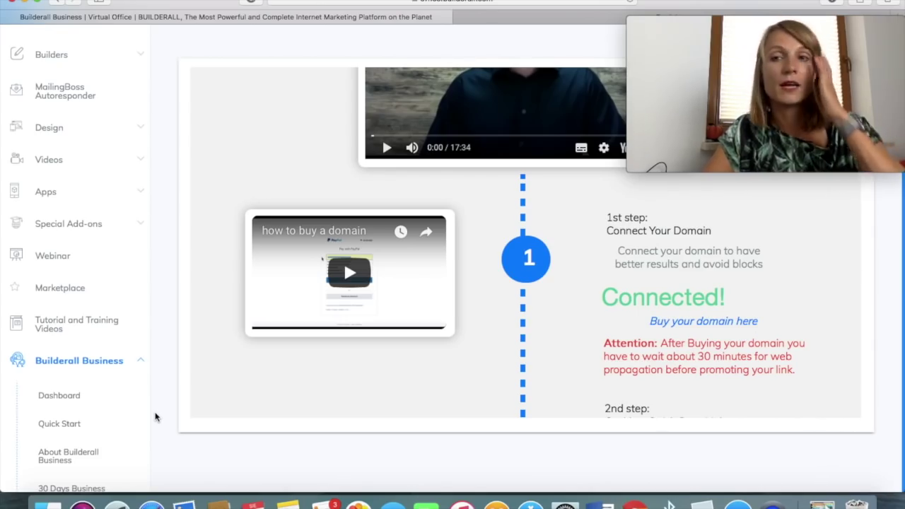
scroll(71, 443, "down", 2)
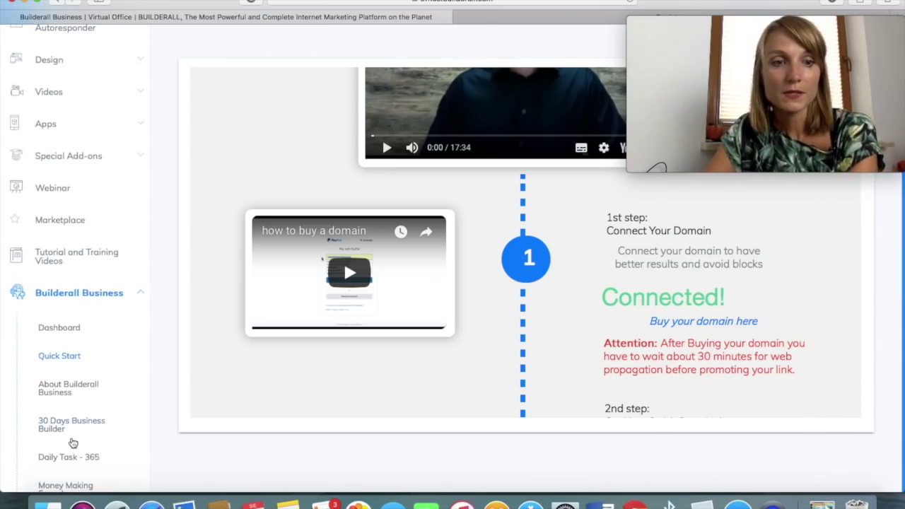
scroll(70, 443, "down", 1)
scroll(73, 444, "down", 1)
Browse the Money Making Funnels list, then switch to the GoDaddy products page
left_click(55, 422)
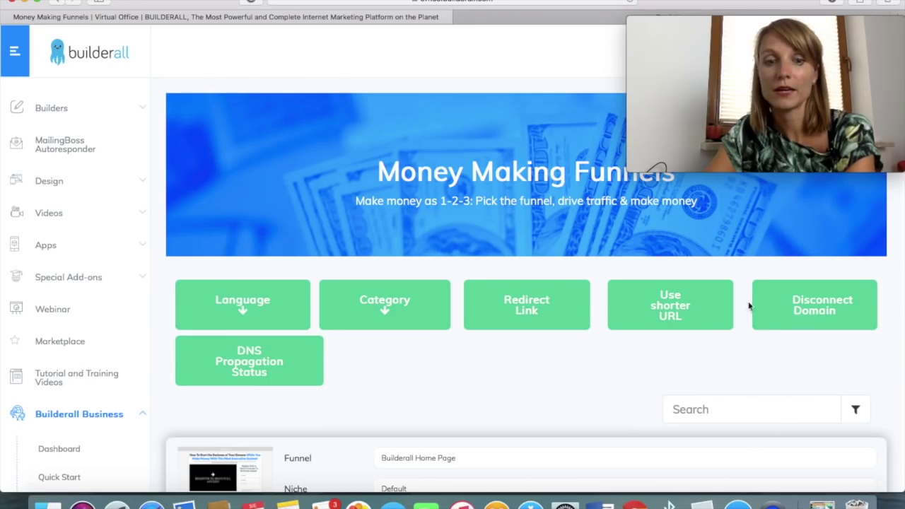
scroll(520, 400, "down", 1)
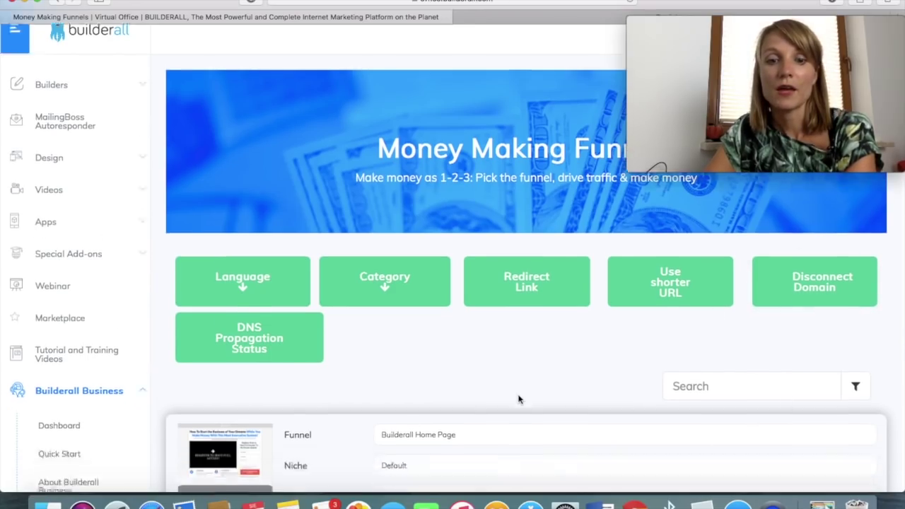
scroll(520, 400, "down", 2)
scroll(520, 400, "down", 3)
scroll(520, 401, "up", 4)
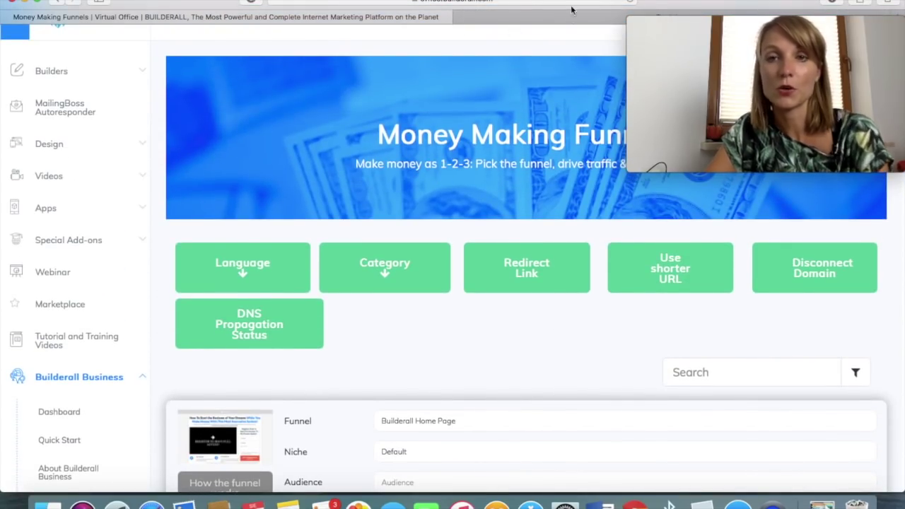
mouse_move(569, 17)
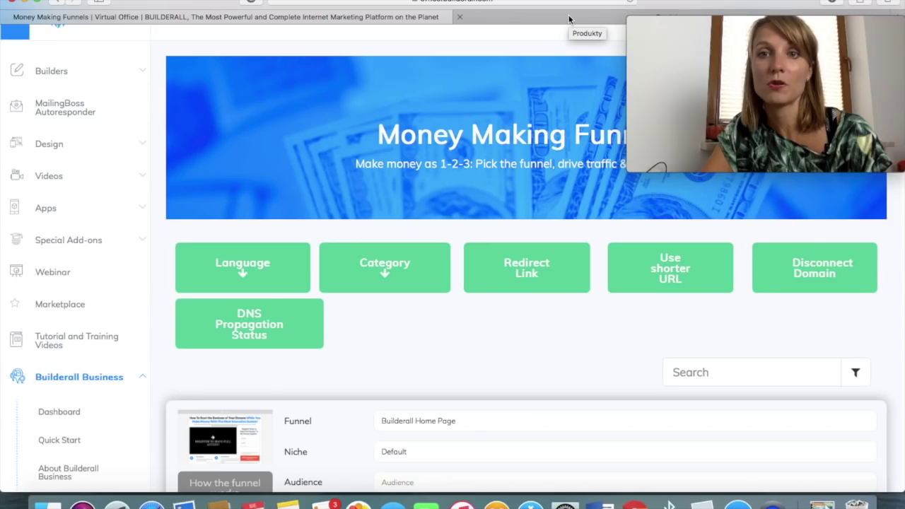
left_click(568, 19)
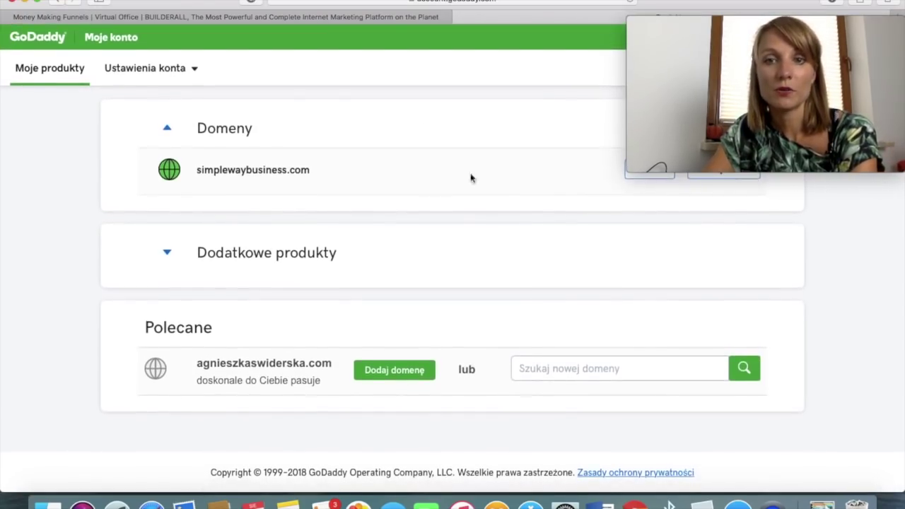
Open DNS management for simplewaybusiness.com and begin editing its name servers
mouse_move(723, 43)
left_click_drag(722, 23, 724, 270)
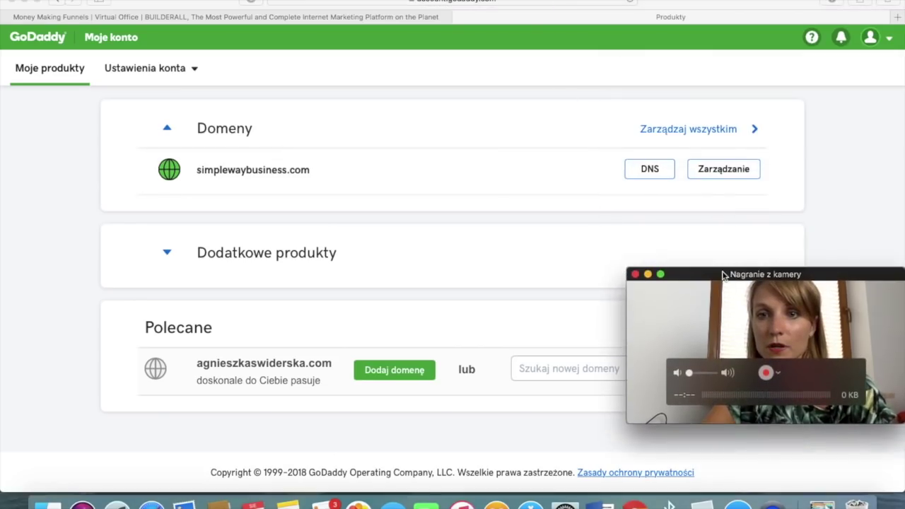
left_click(638, 174)
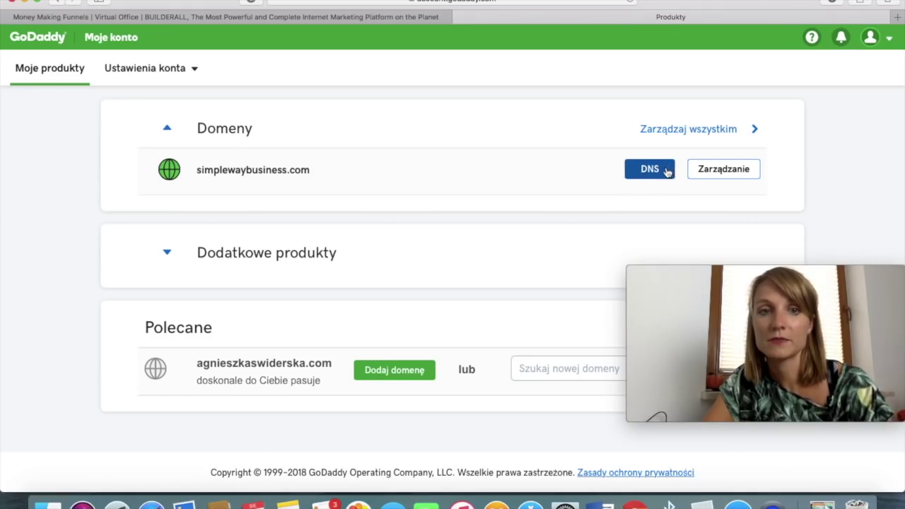
left_click(665, 171)
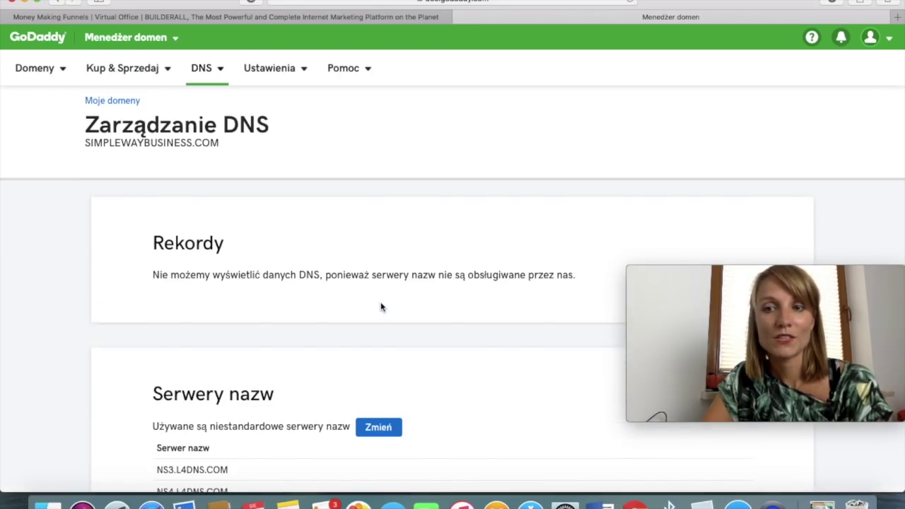
scroll(380, 306, "down", 5)
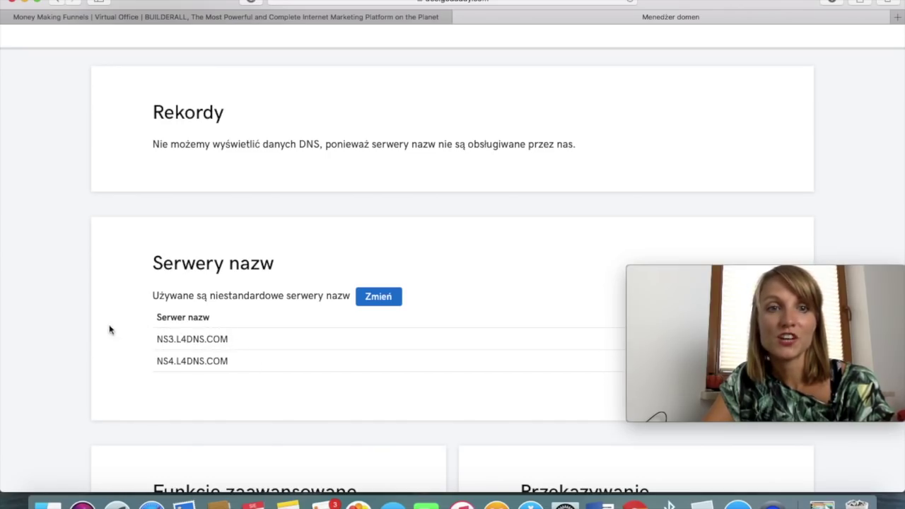
left_click(388, 296)
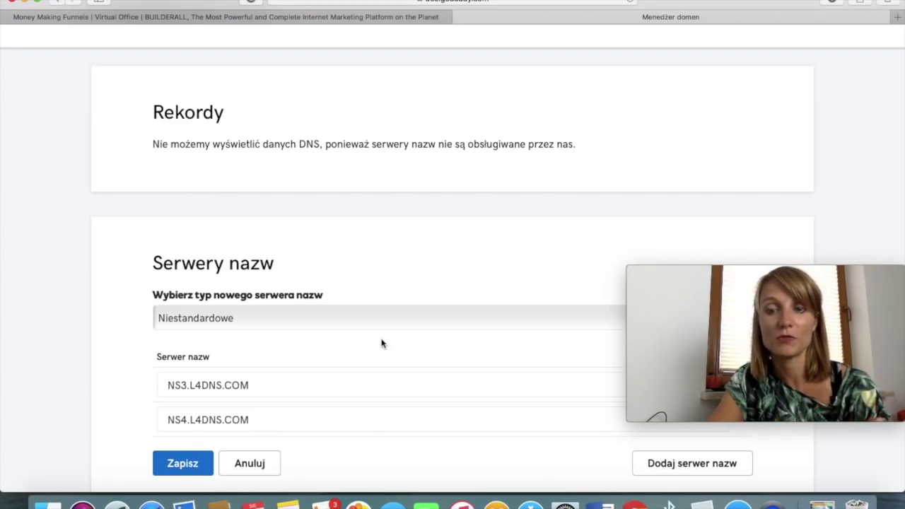
Save the NS3.L4DNS.COM and NS4.L4DNS.COM name servers and return to Builderall
left_click(182, 463)
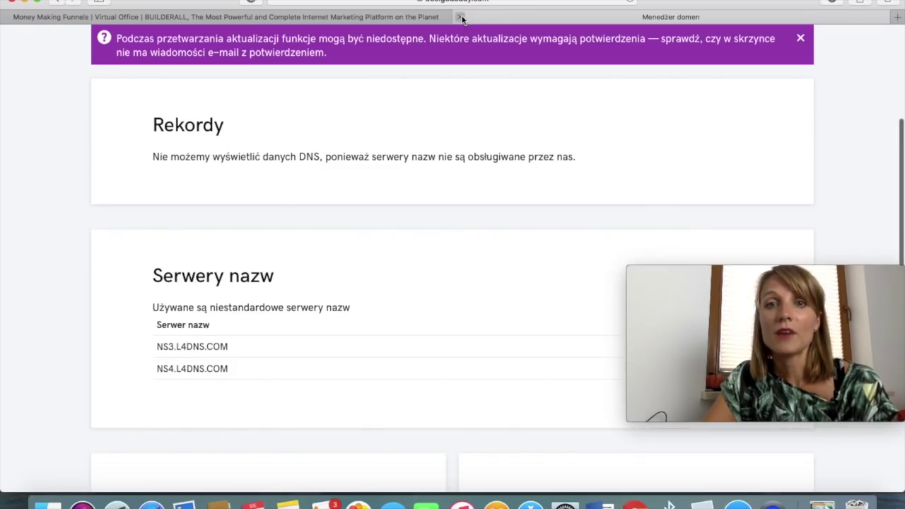
left_click(446, 16)
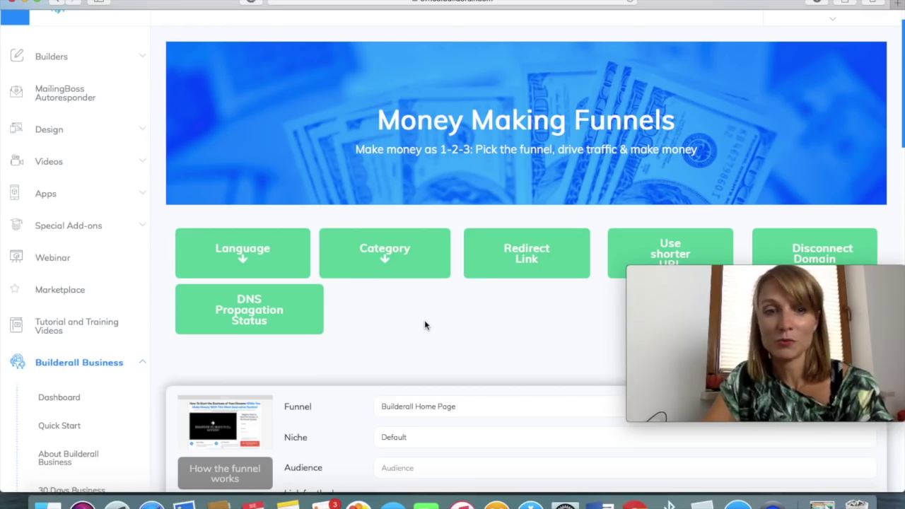
scroll(444, 309, "down", 5)
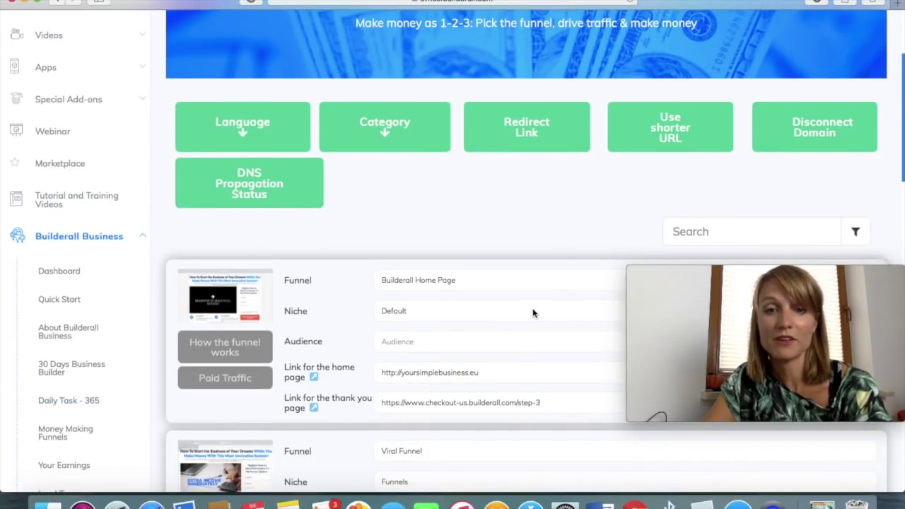
scroll(533, 311, "down", 5)
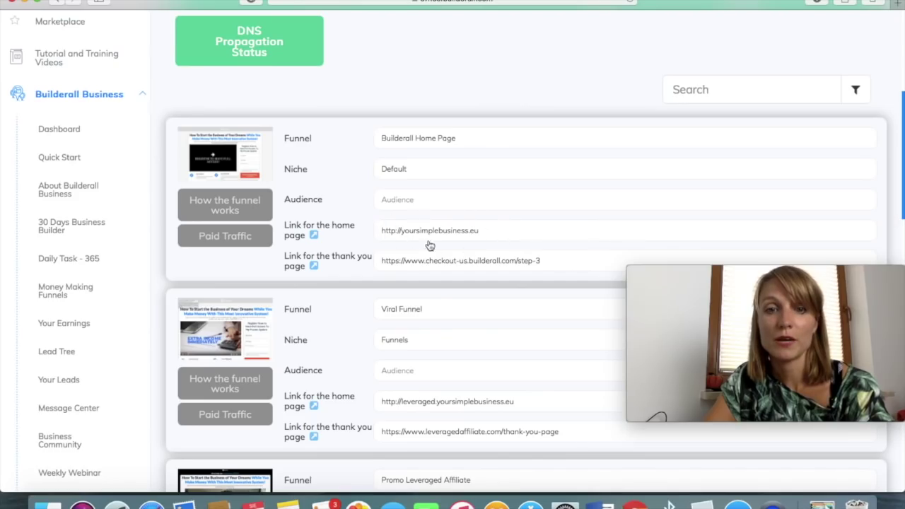
scroll(435, 290, "down", 3)
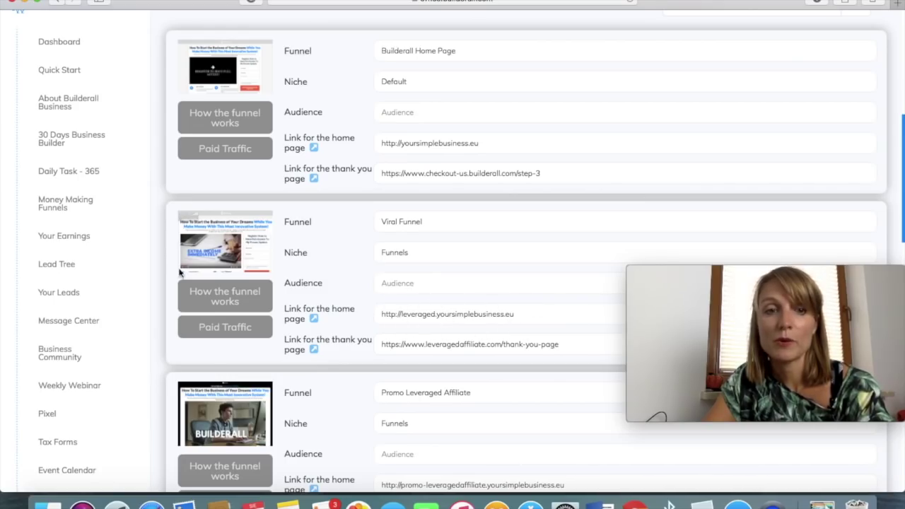
scroll(272, 315, "down", 3)
scroll(272, 315, "down", 2)
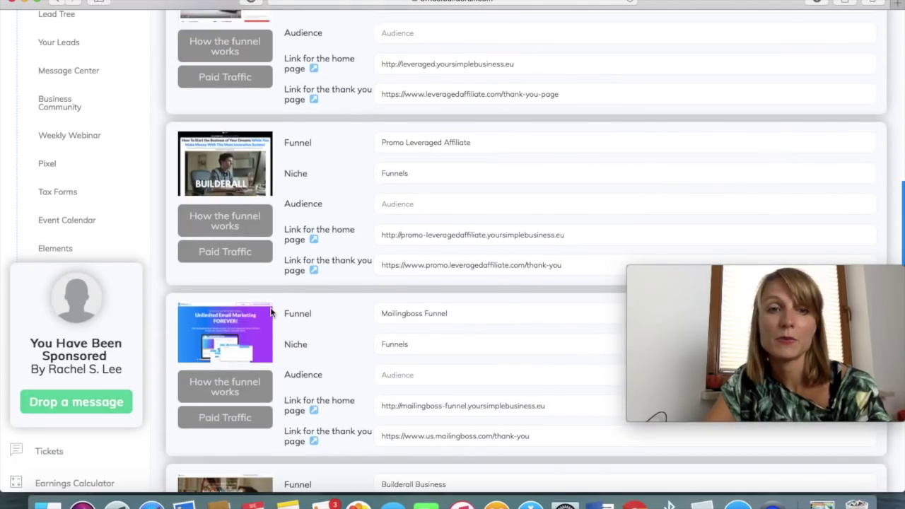
scroll(270, 313, "down", 1)
scroll(271, 313, "down", 6)
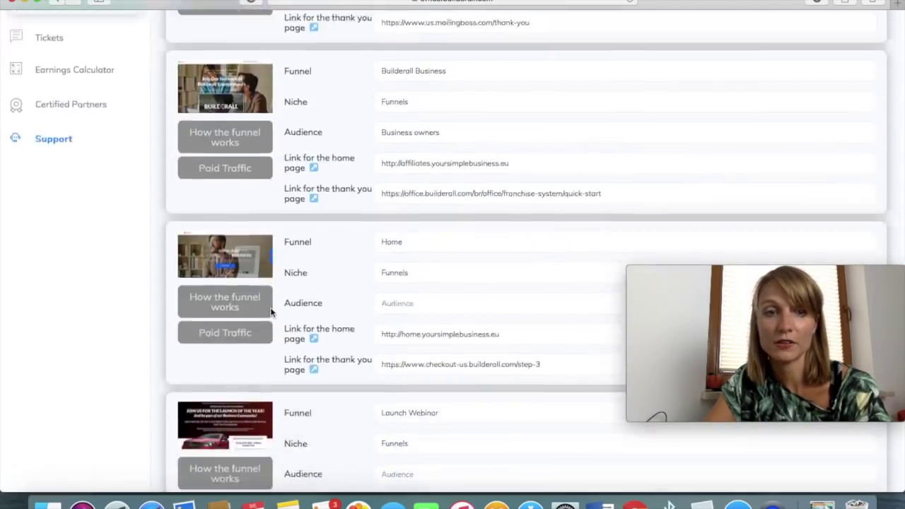
scroll(271, 312, "down", 4)
scroll(271, 312, "up", 15)
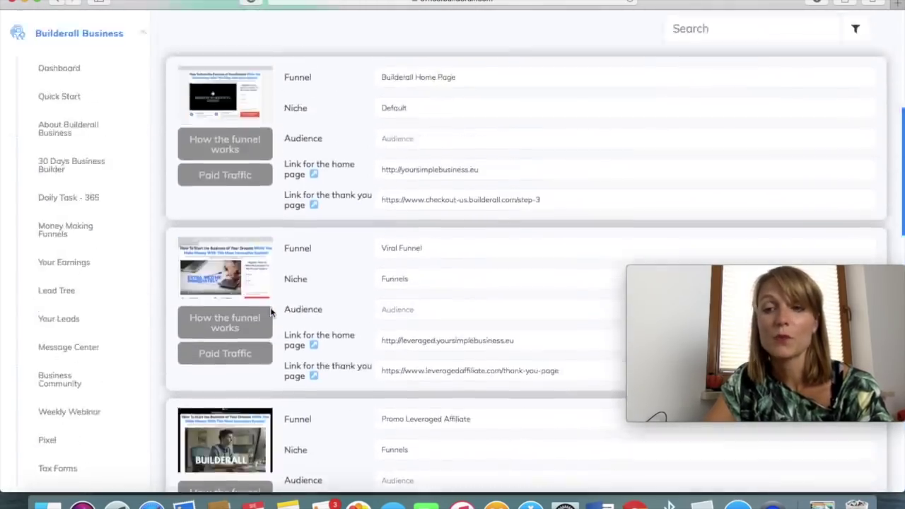
scroll(271, 312, "up", 5)
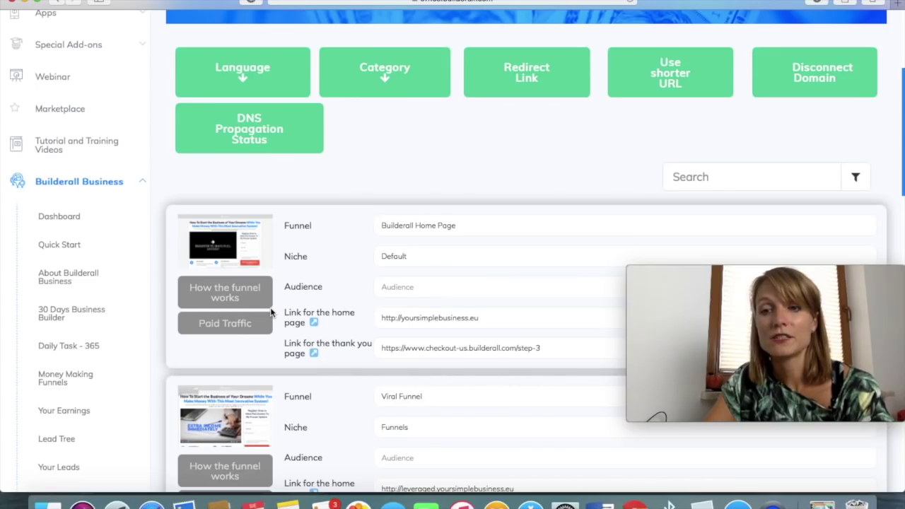